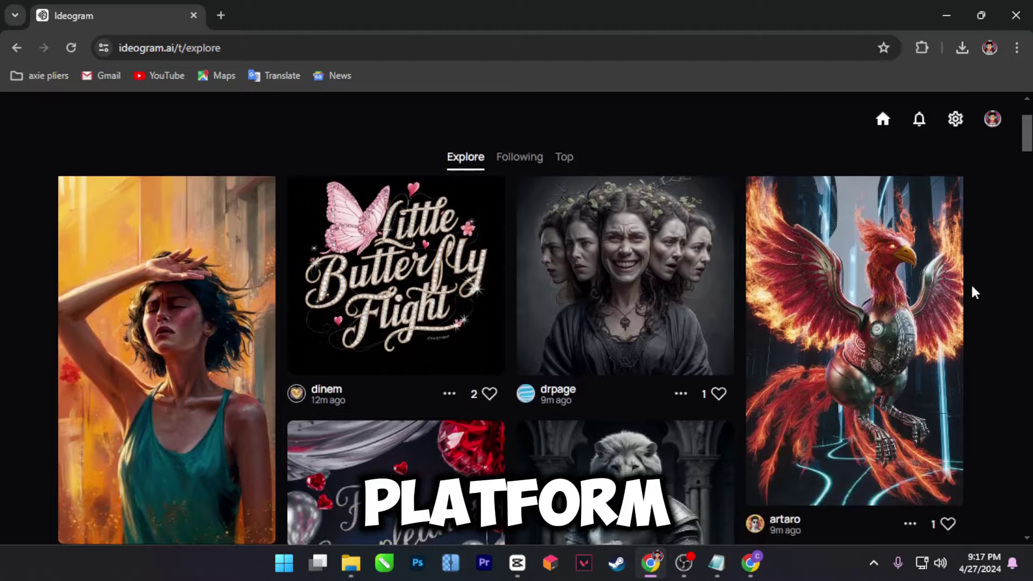
scroll(971, 284, down, 5)
scroll(971, 283, down, 3)
scroll(970, 283, down, 2)
scroll(970, 283, down, 4)
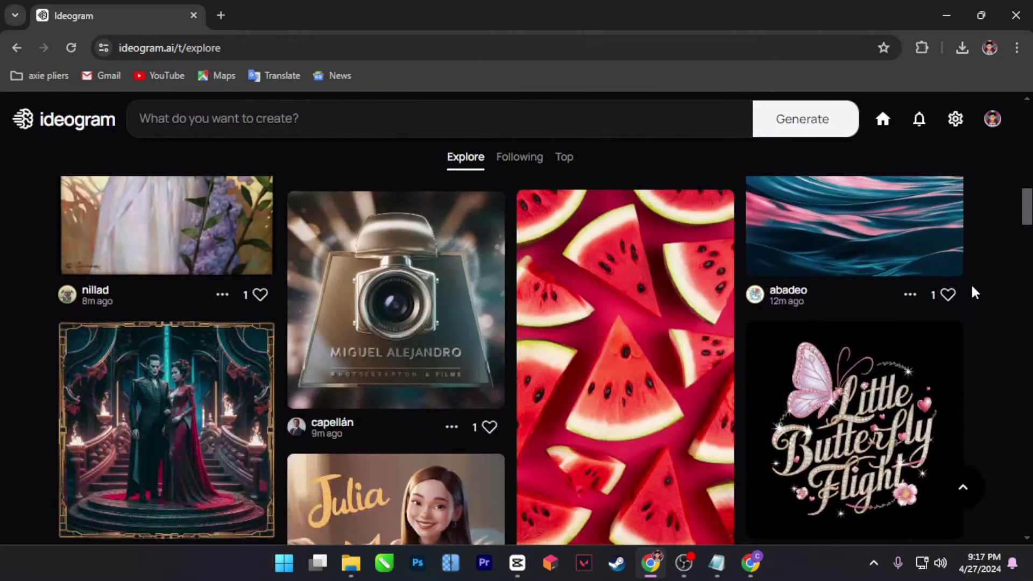
scroll(971, 284, down, 4)
scroll(972, 284, down, 4)
scroll(972, 283, down, 4)
scroll(971, 284, down, 4)
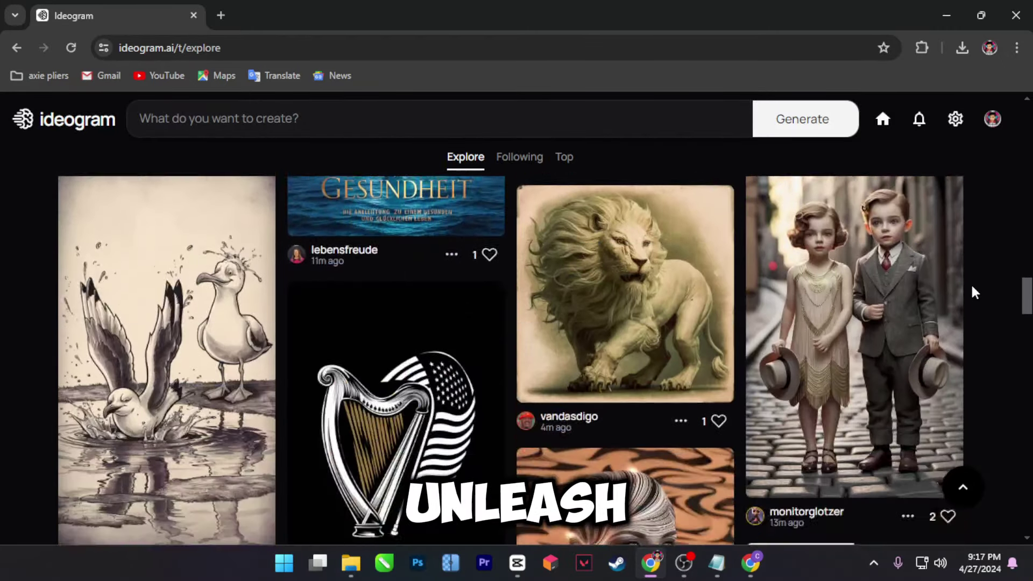
scroll(972, 283, down, 4)
scroll(971, 283, down, 3)
scroll(971, 284, down, 3)
scroll(971, 284, down, 4)
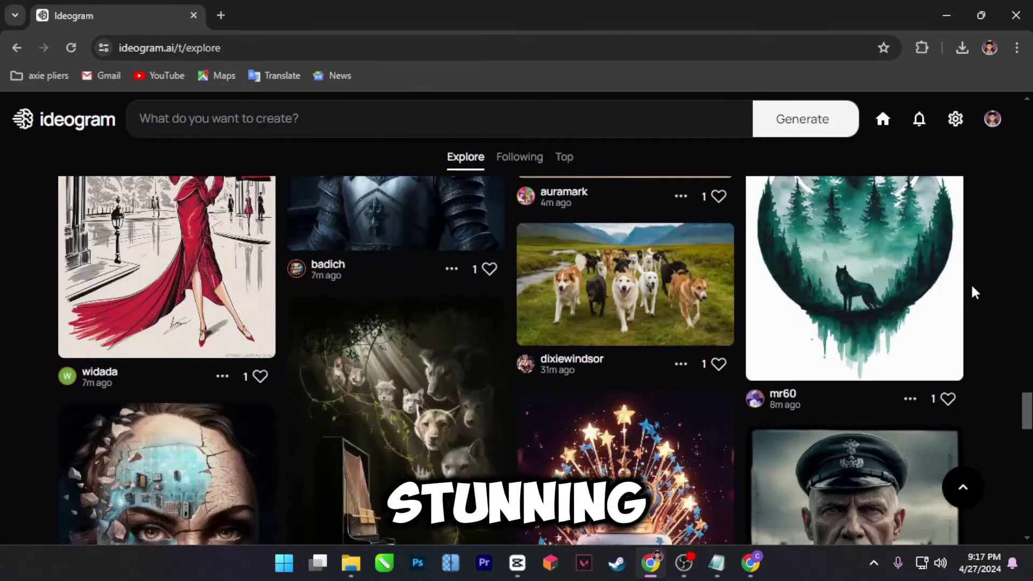
scroll(971, 283, down, 4)
scroll(971, 284, down, 4)
scroll(971, 284, down, 3)
scroll(970, 283, down, 4)
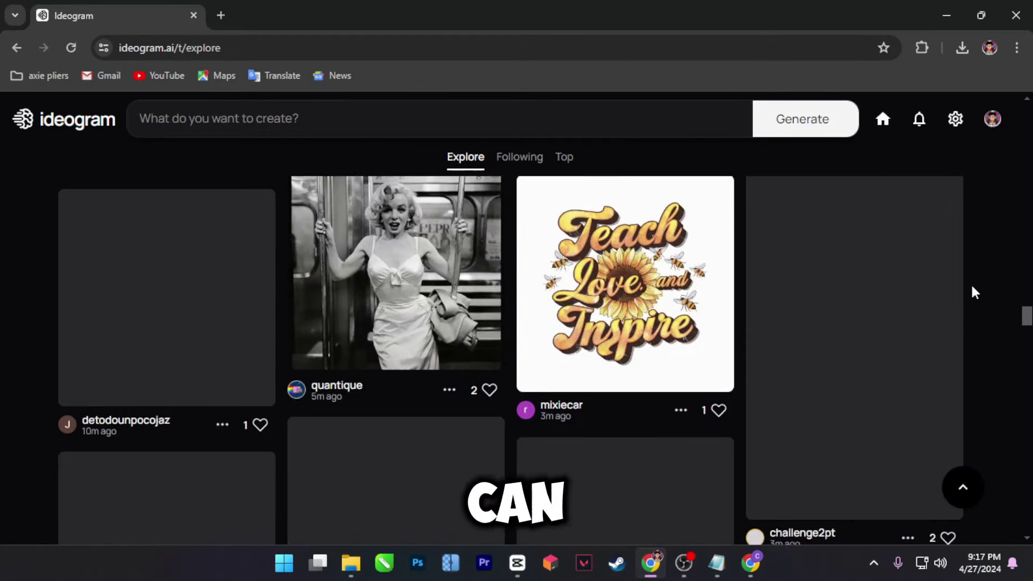
scroll(971, 284, down, 4)
scroll(971, 283, down, 4)
scroll(971, 283, down, 3)
scroll(970, 283, down, 4)
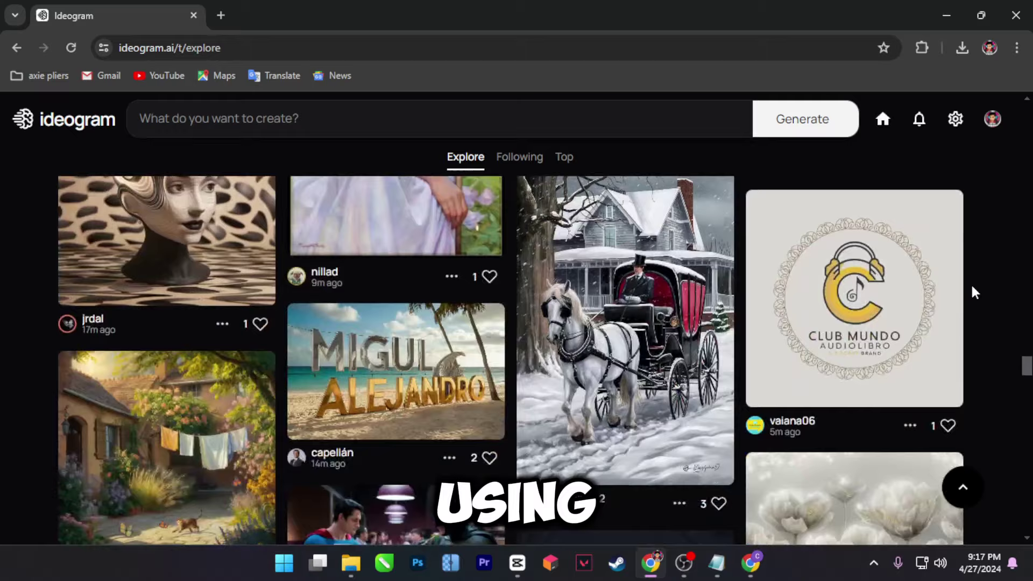
scroll(971, 284, down, 4)
scroll(970, 284, down, 4)
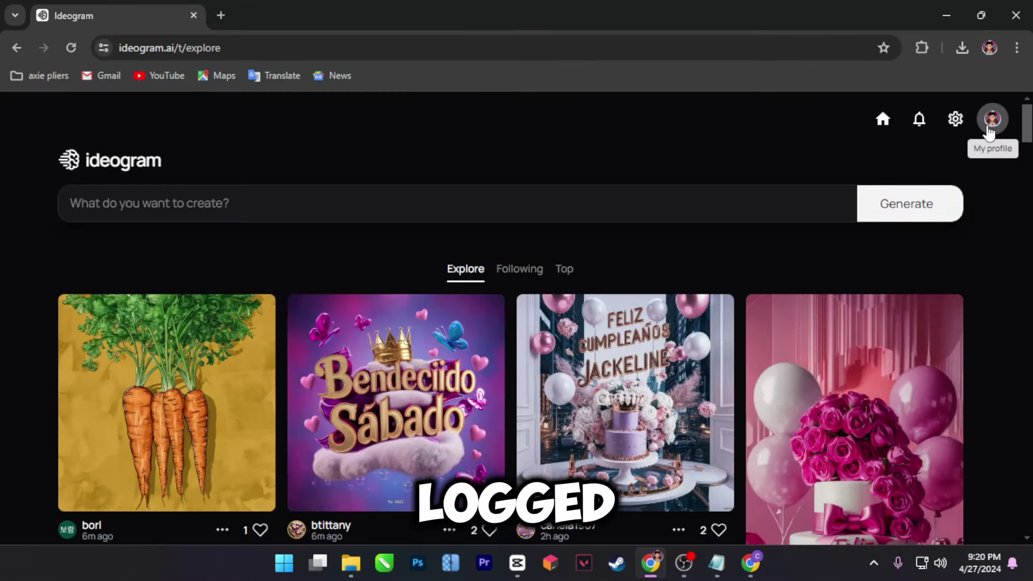
Step: Paste the 'Life is an Open Road, Explore, Dream, Discover' shirt prompt and generate the designs
click(992, 119)
click(311, 198)
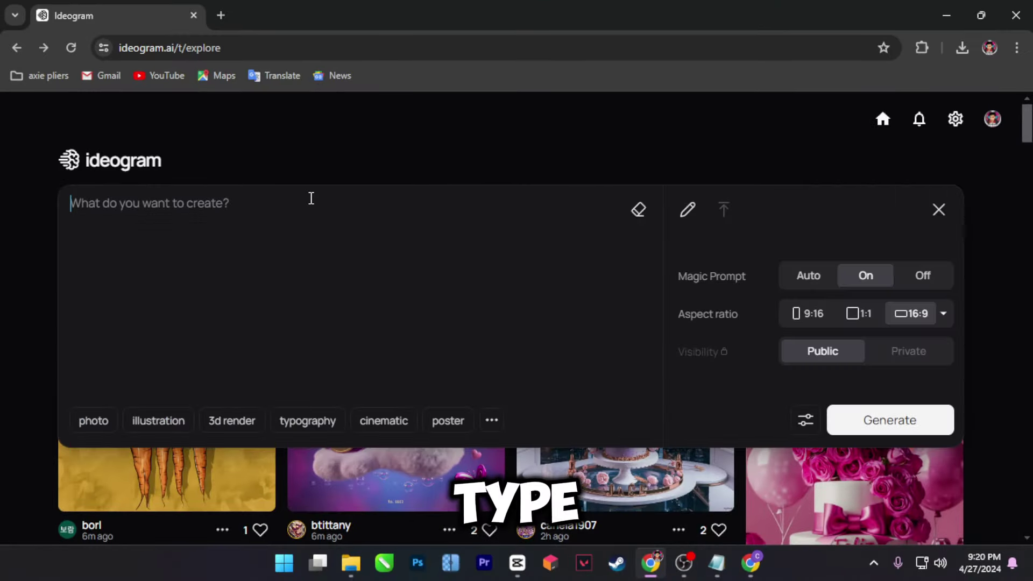
text(vector illustration for shirt design, typography using this text: "Life is an Open Road, Explore, Dream, Discover", use vibrant colors, plain white background)
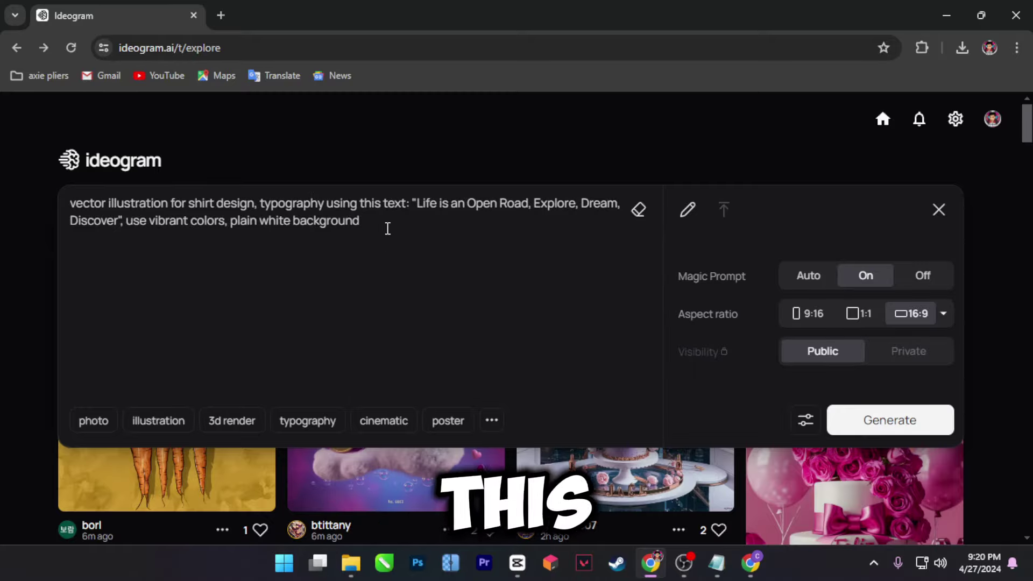
key(ctrl+a)
click(65, 199)
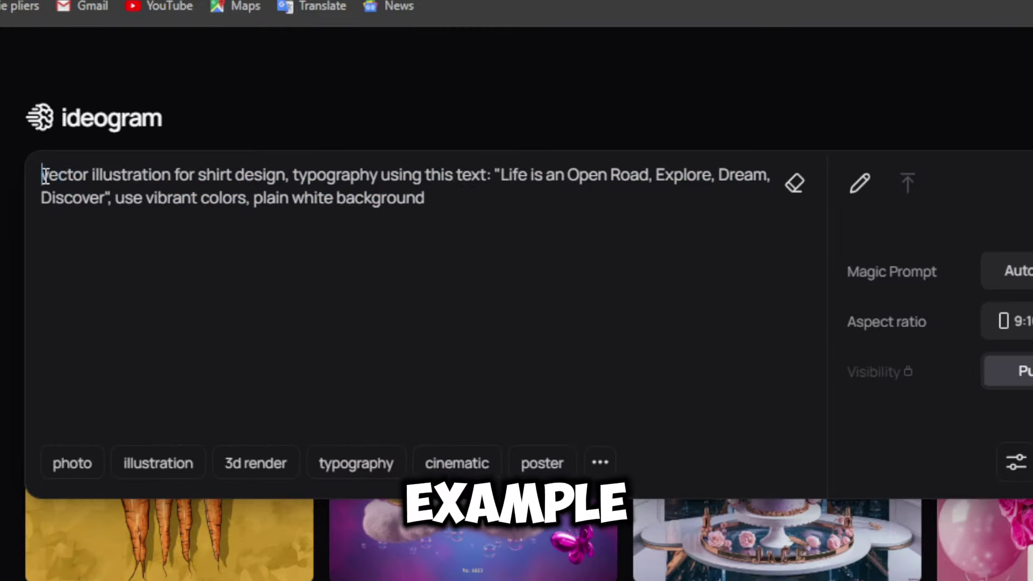
drag(42, 176, 466, 204)
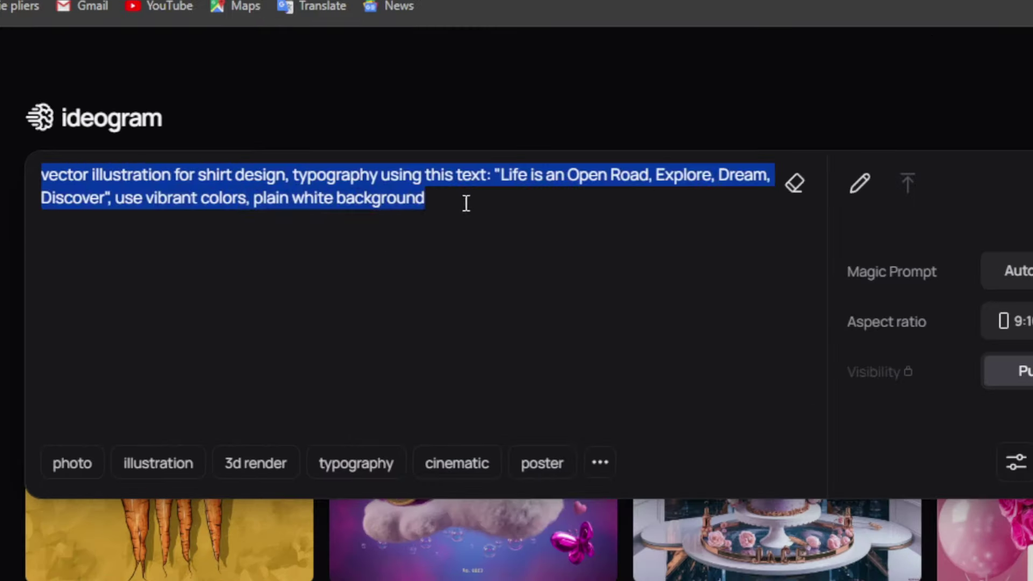
click(535, 208)
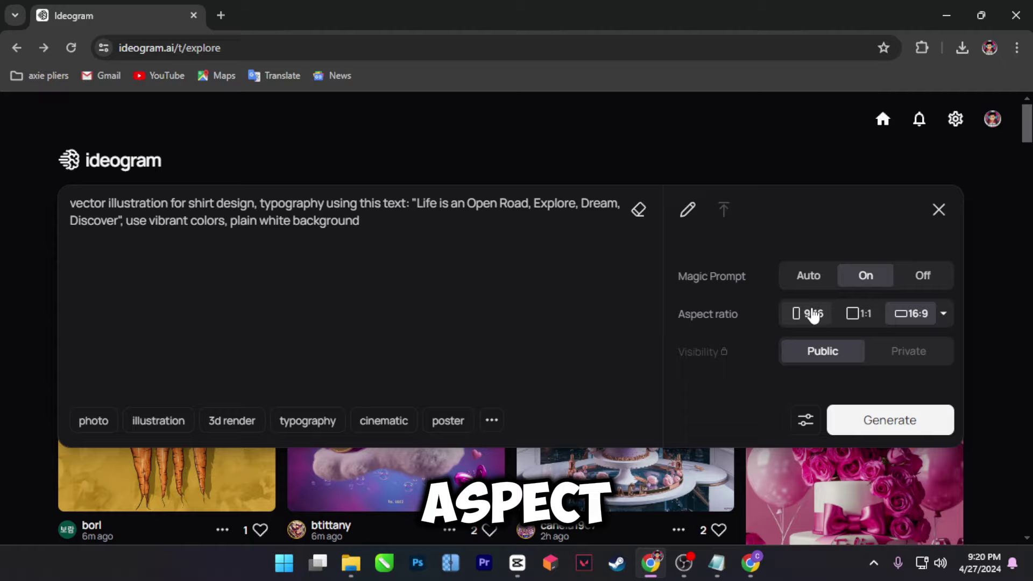
click(898, 424)
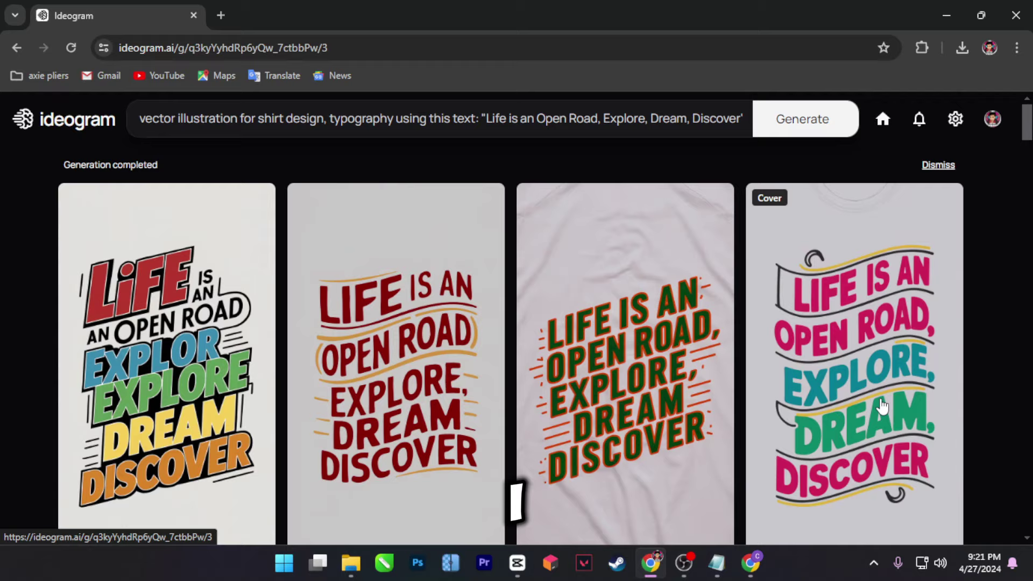
Step: Download the fourth design, the pink, teal and green wavy-banner version, as a JPEG
click(854, 363)
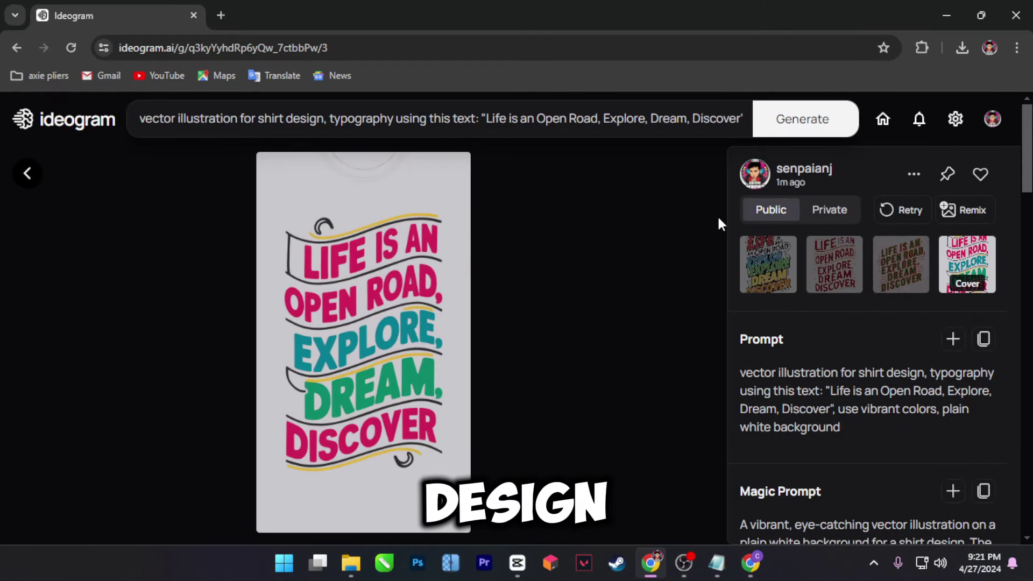
click(913, 176)
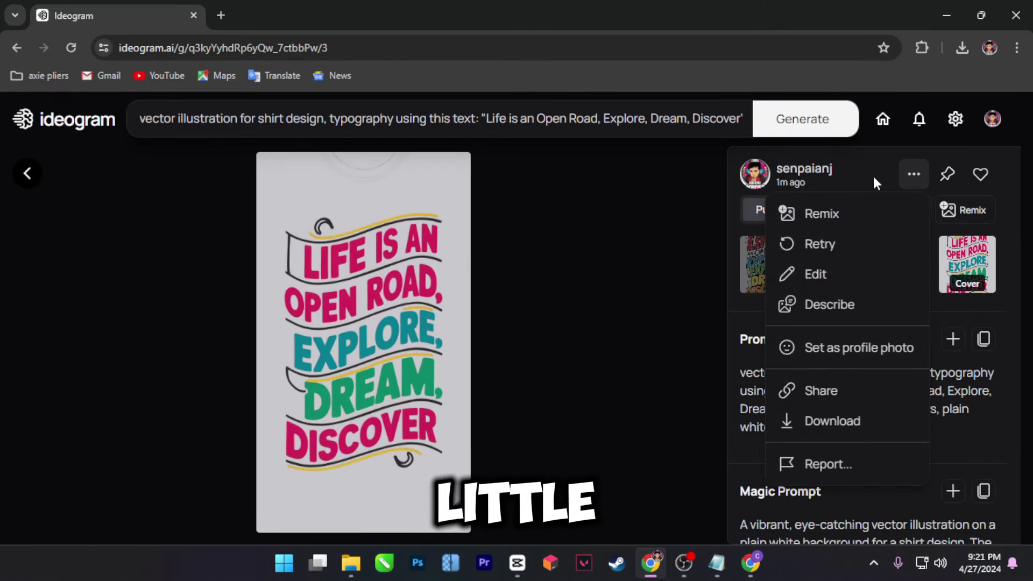
click(833, 423)
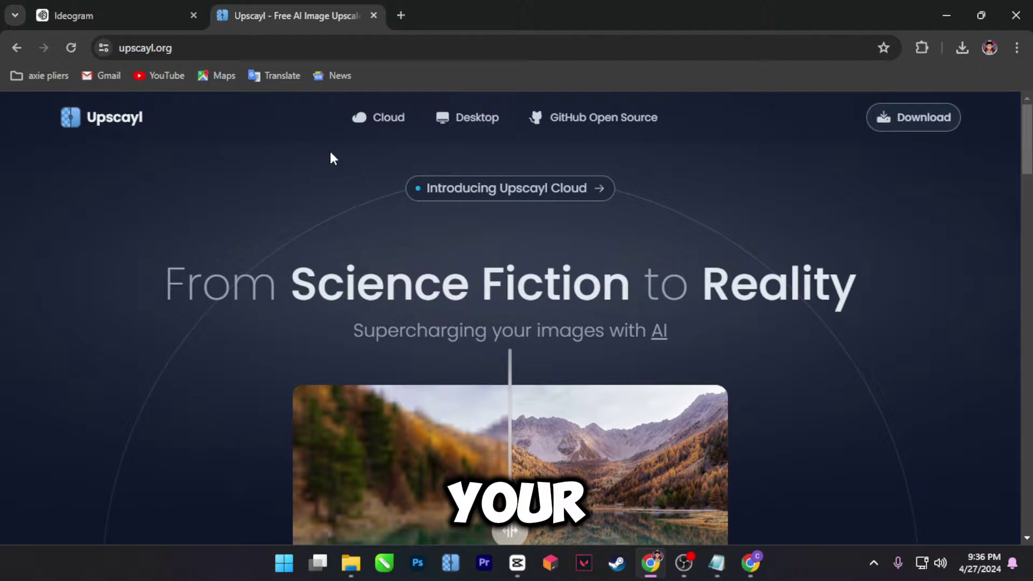
scroll(679, 243, down, 8)
scroll(727, 323, down, 8)
scroll(737, 337, down, 5)
scroll(767, 340, up, 5)
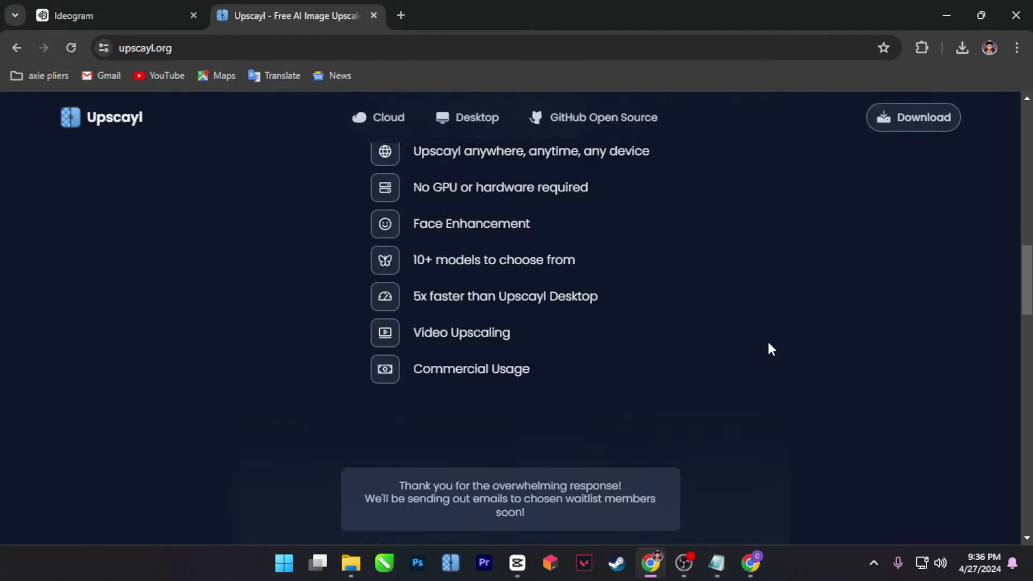
scroll(771, 341, up, 8)
Step: Go to upscayl.org's download section and choose the Windows version
click(913, 118)
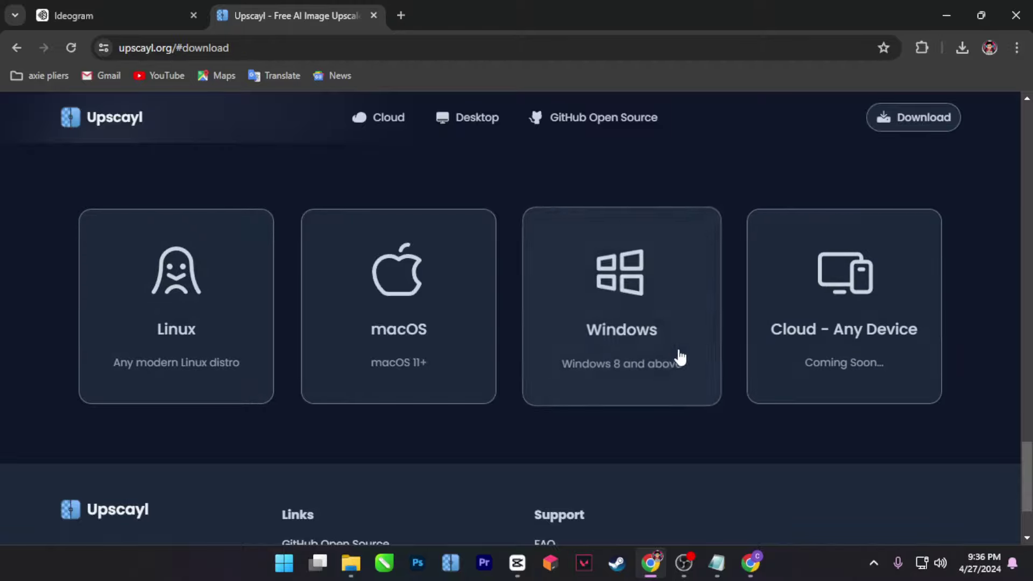
click(647, 319)
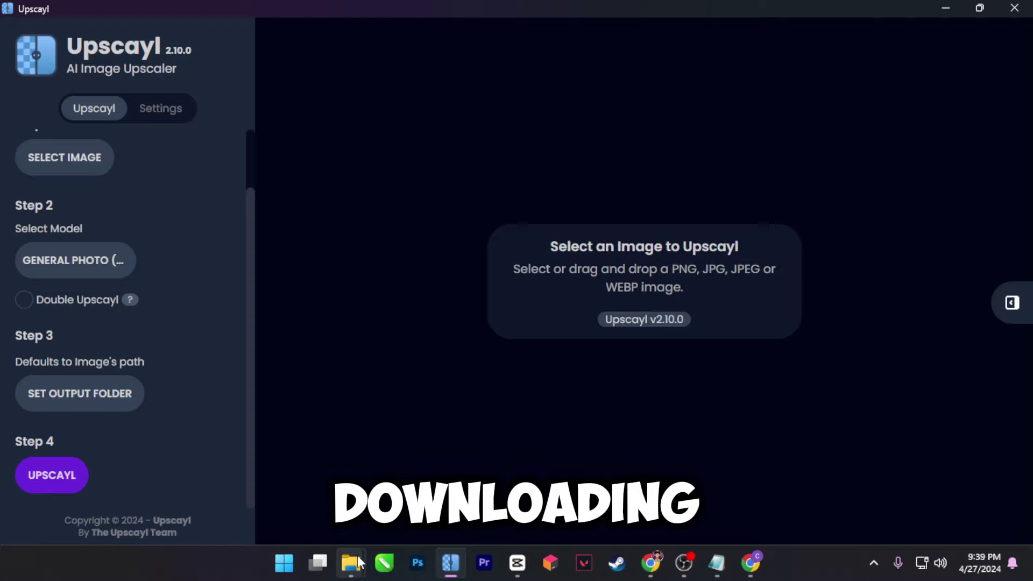
Step: Drag the downloaded slogan design from its File Explorer folder into Upscayl
click(353, 563)
click(267, 476)
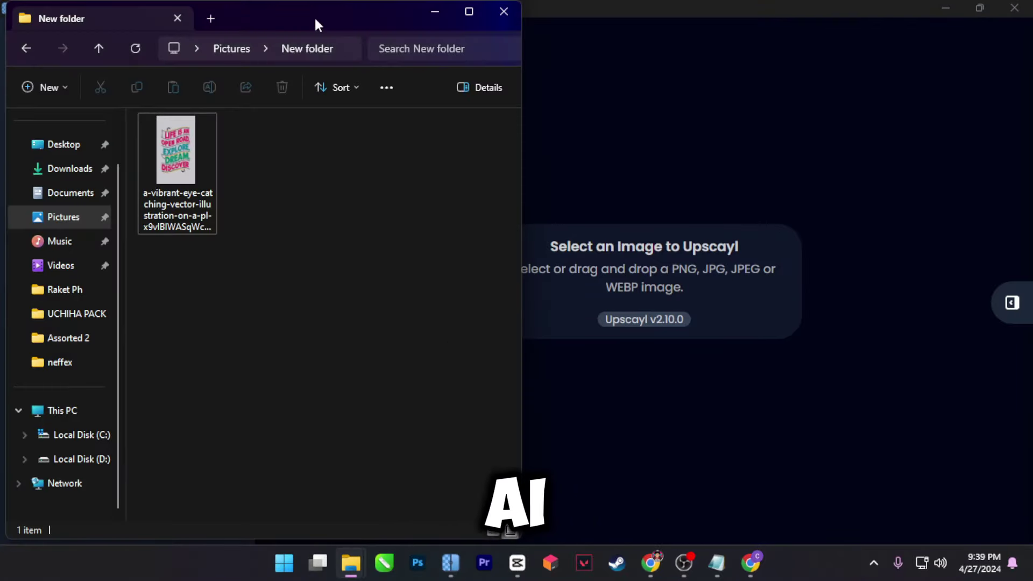
drag(314, 16, 339, 19)
drag(177, 162, 646, 266)
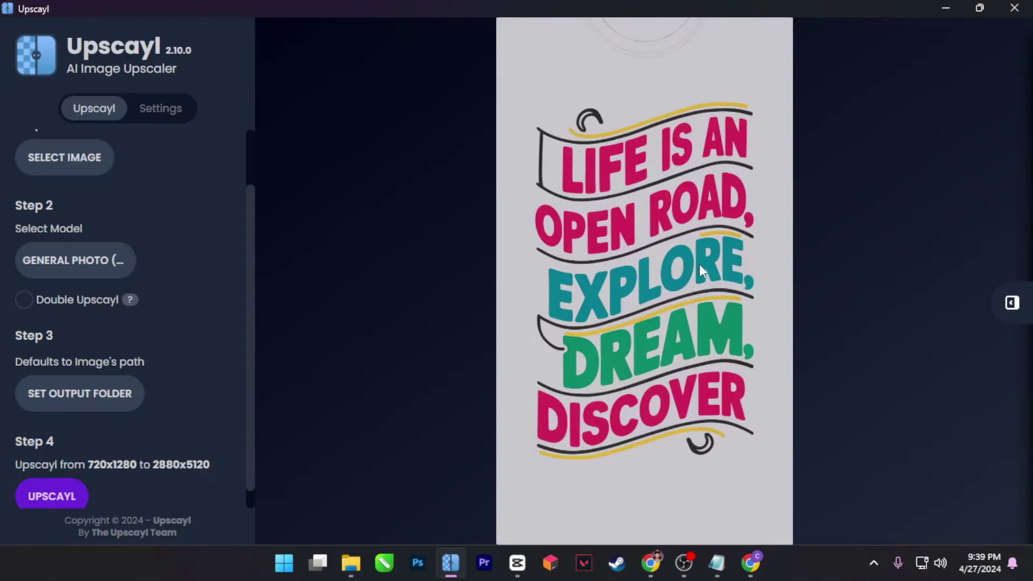
scroll(150, 300, down, 1)
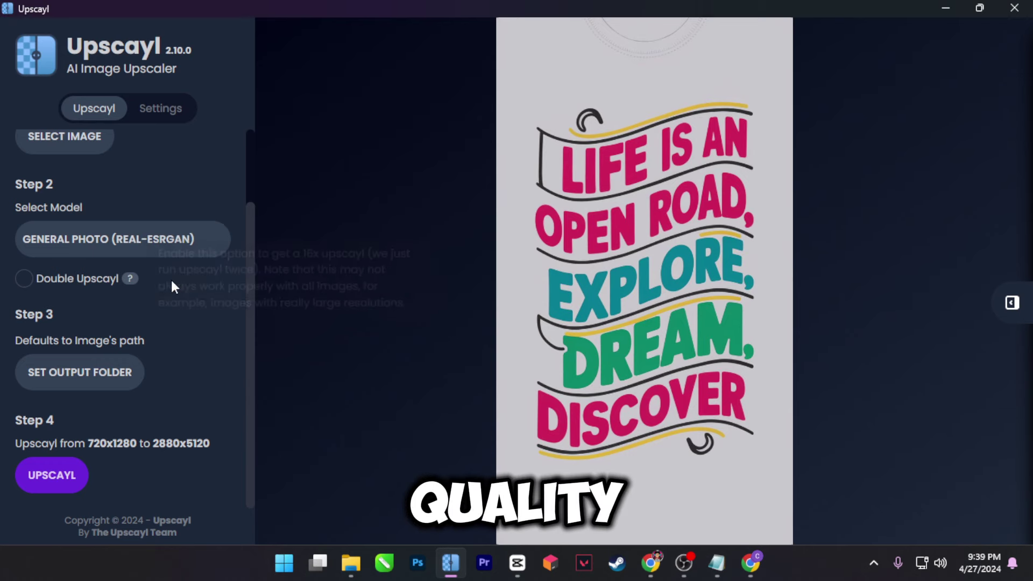
scroll(236, 213, up, 2)
scroll(236, 221, down, 2)
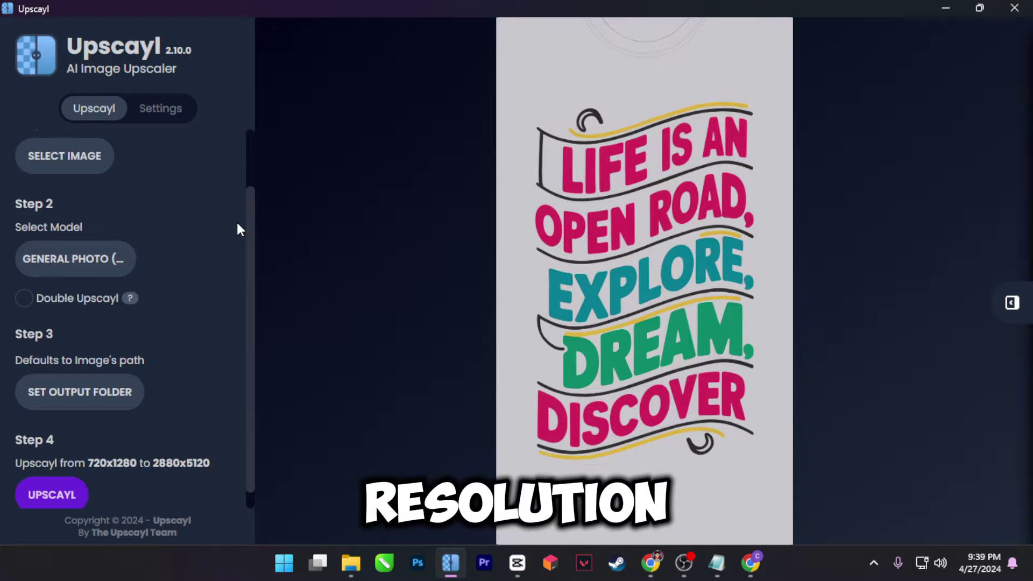
Step: Set lens zoom to 540% and compare original and upscaled pink FE lettering
click(1011, 303)
drag(827, 148, 862, 151)
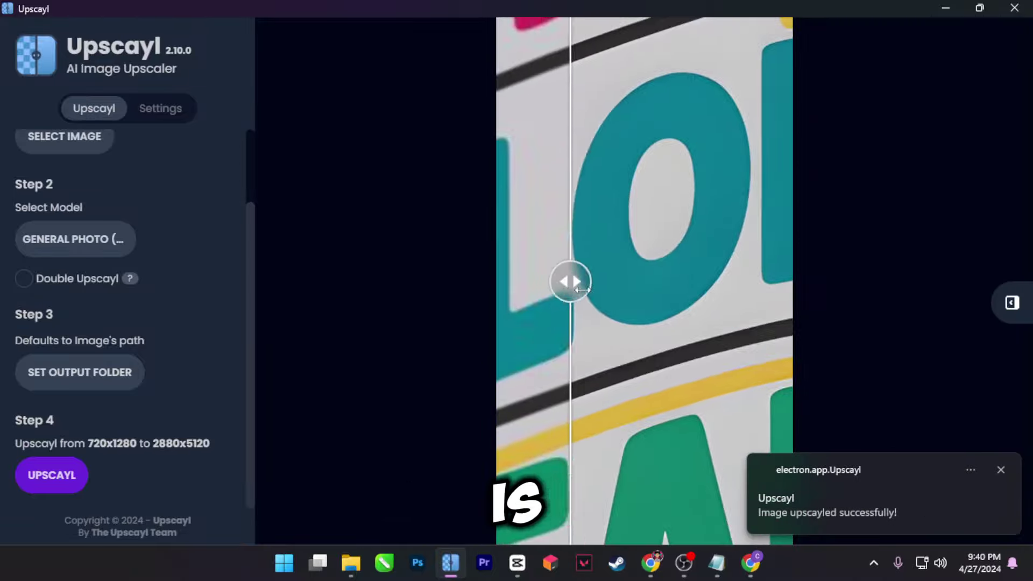
mouse_move(644, 281)
mouse_down()
mouse_move(703, 282)
mouse_move(594, 304)
mouse_move(546, 282)
mouse_up()
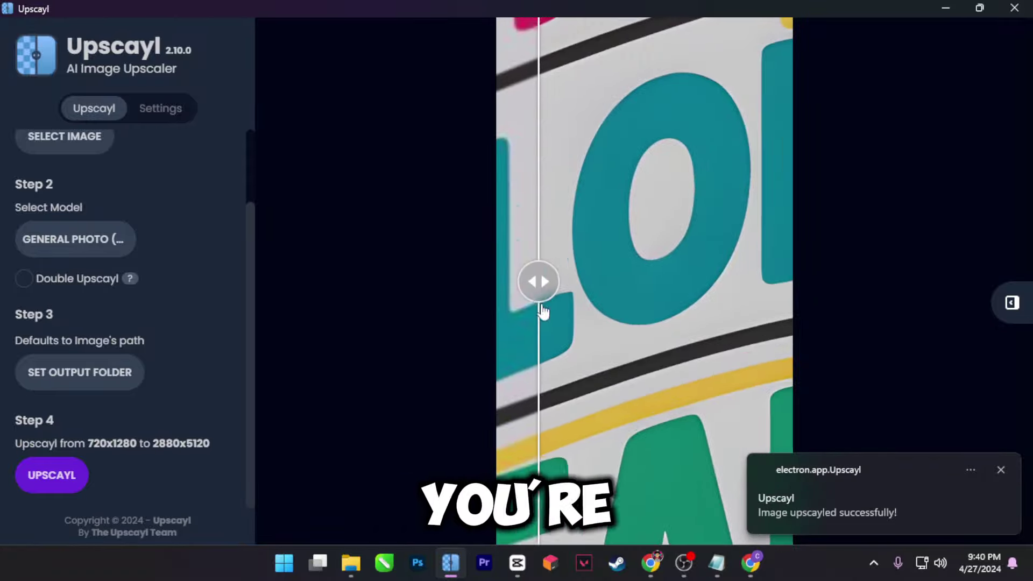
drag(630, 304, 631, 140)
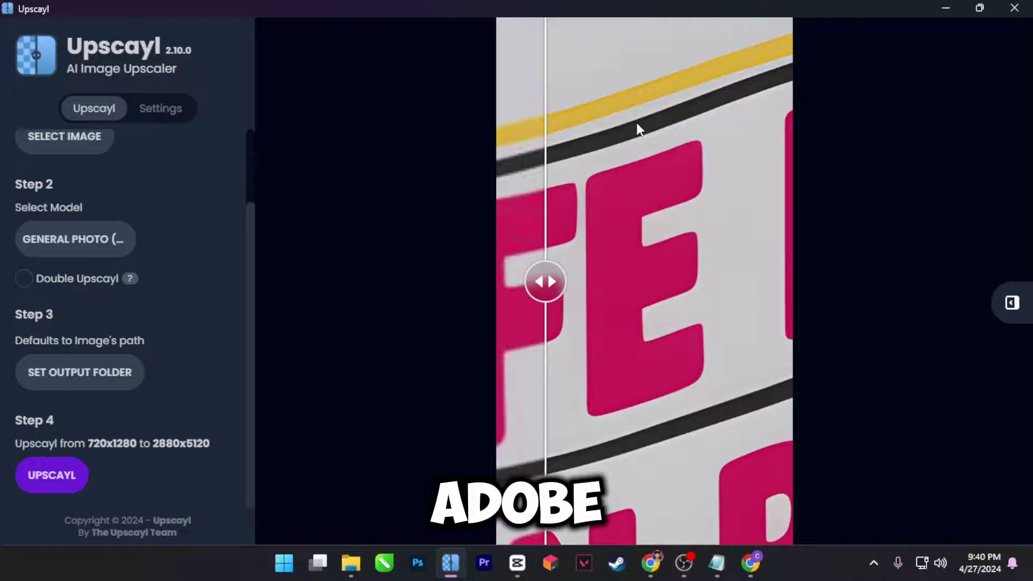
mouse_move(545, 281)
mouse_down()
mouse_move(751, 281)
mouse_move(501, 281)
mouse_up()
scroll(565, 242, up, 5)
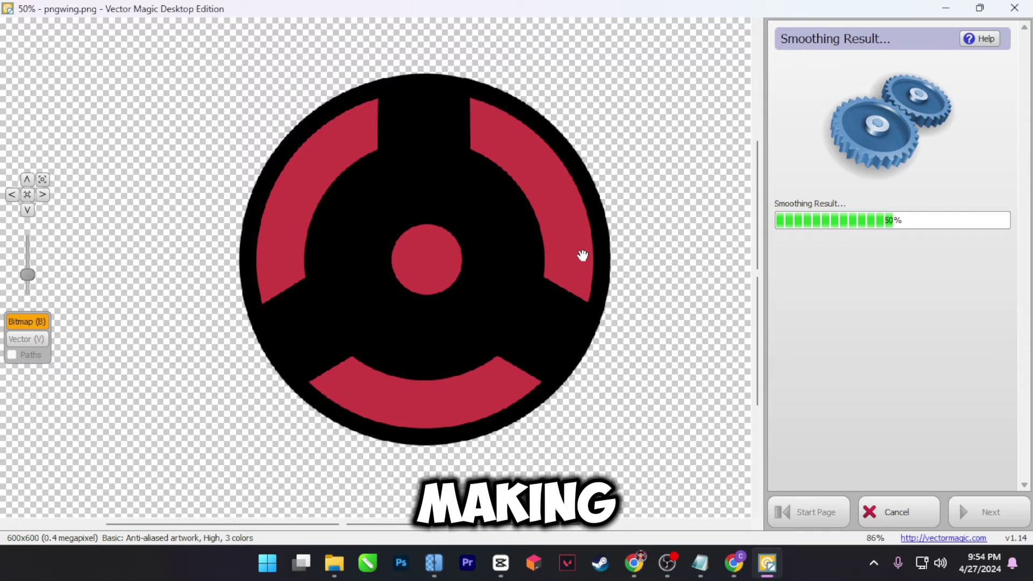
scroll(496, 277, up, 2)
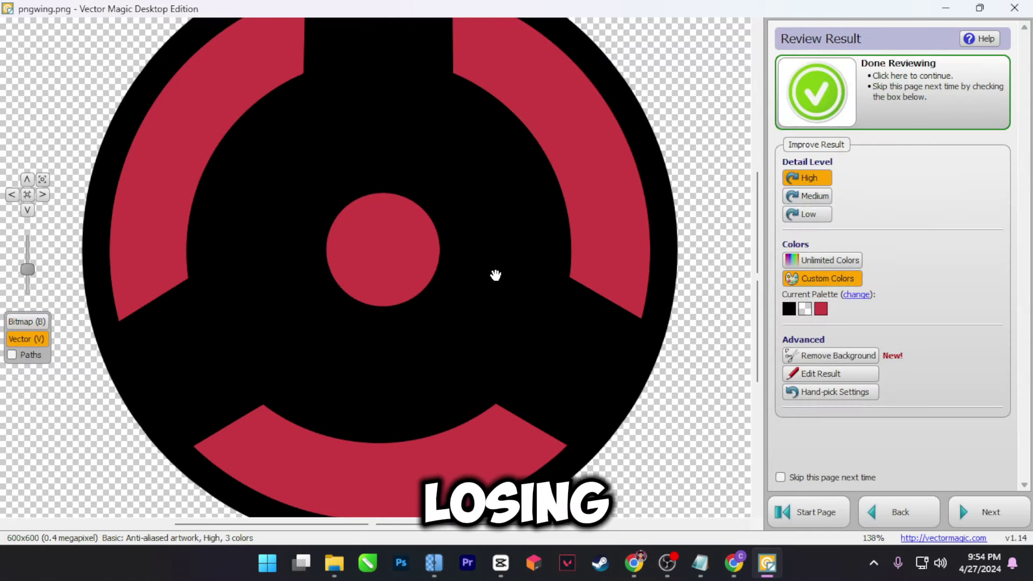
scroll(496, 276, up, 3)
scroll(496, 276, down, 4)
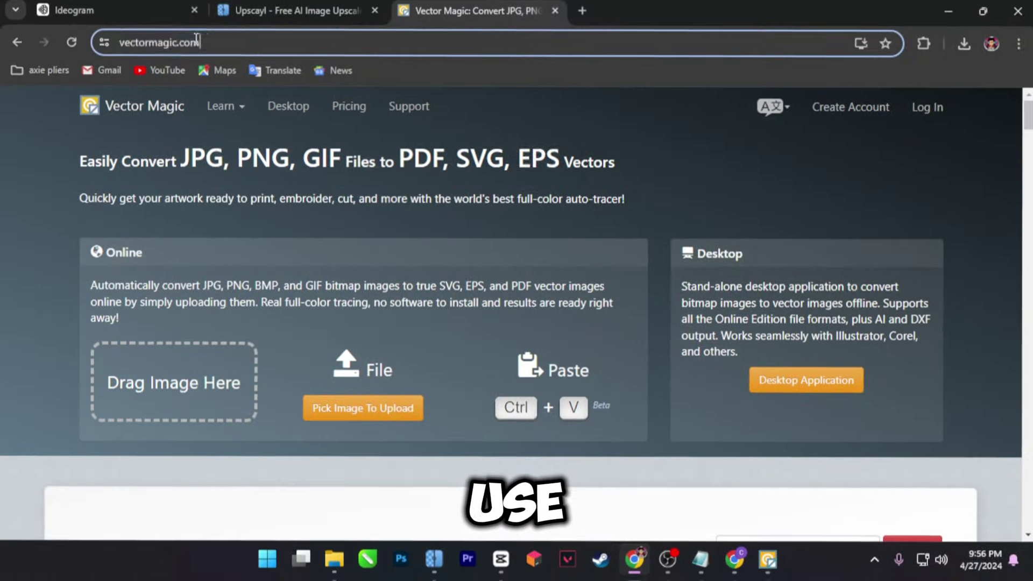
Step: Leave the Vector Magic website and return to the desktop app's Load Image page
click(198, 42)
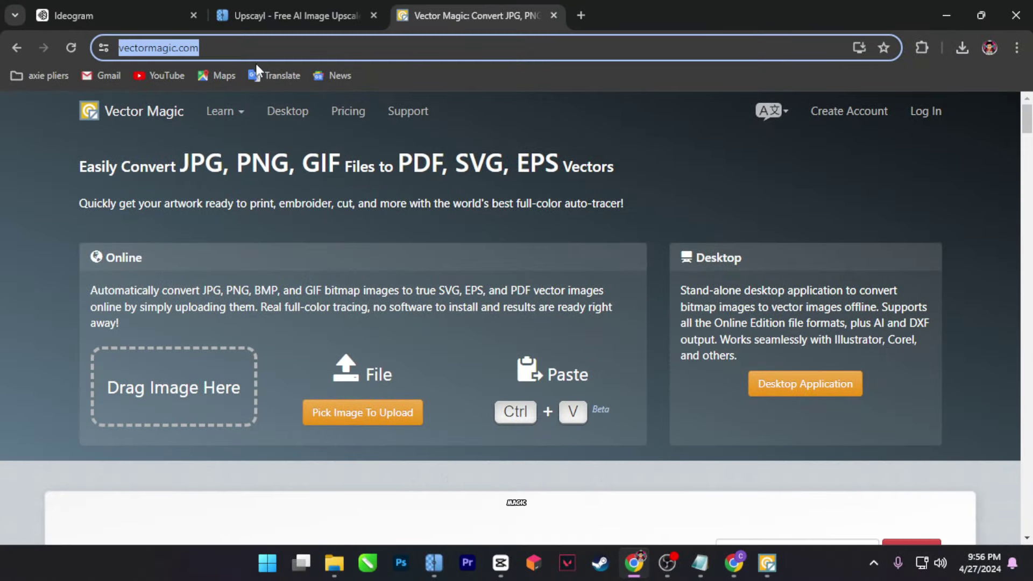
click(566, 226)
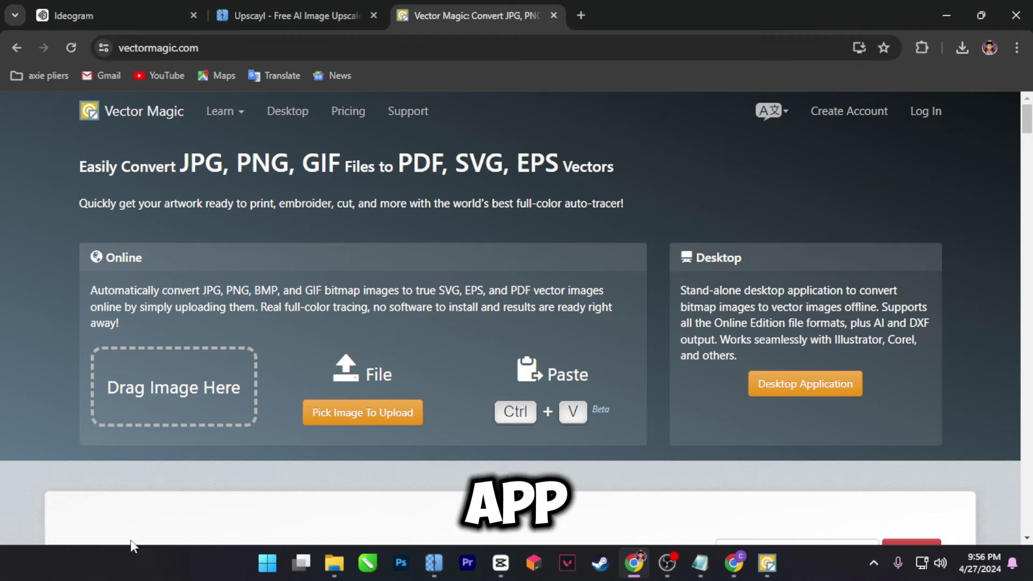
scroll(349, 298, down, 1)
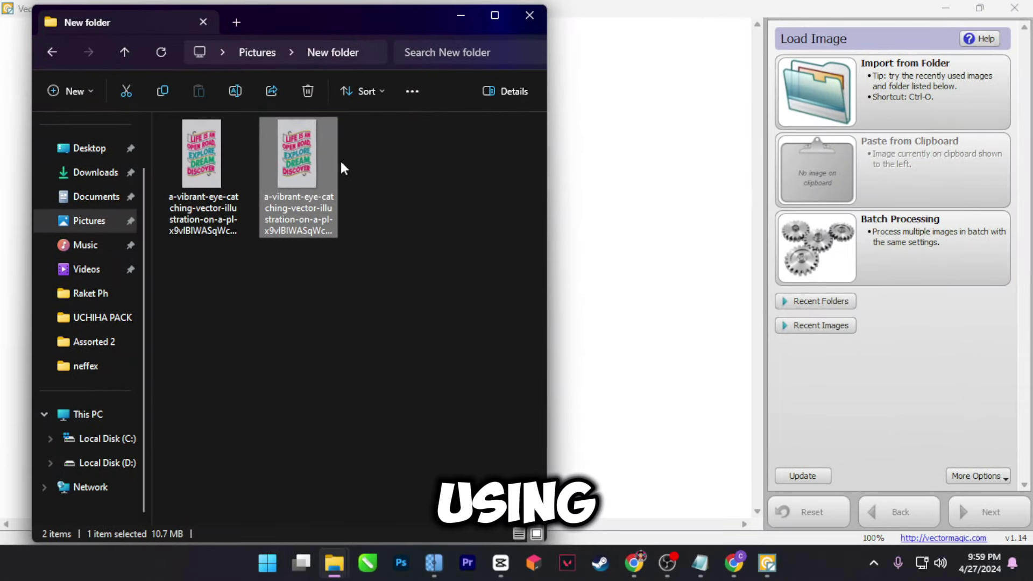
Step: Fully Automatic vectorize the upscaled design, inspect the traced ROAD and teal letters, then continue
drag(300, 161, 654, 246)
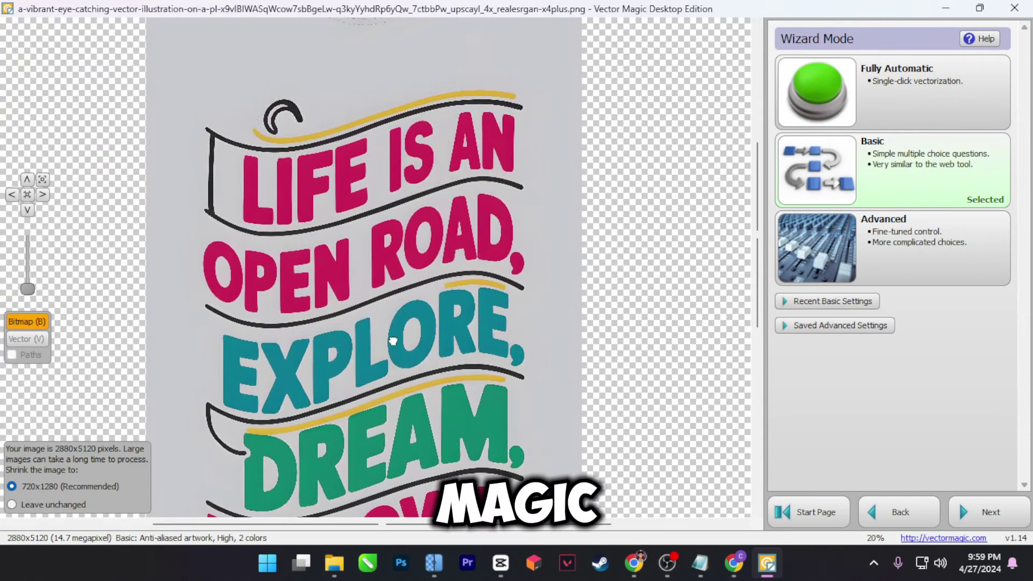
mouse_move(404, 256)
mouse_down()
mouse_move(404, 388)
mouse_move(404, 256)
mouse_up()
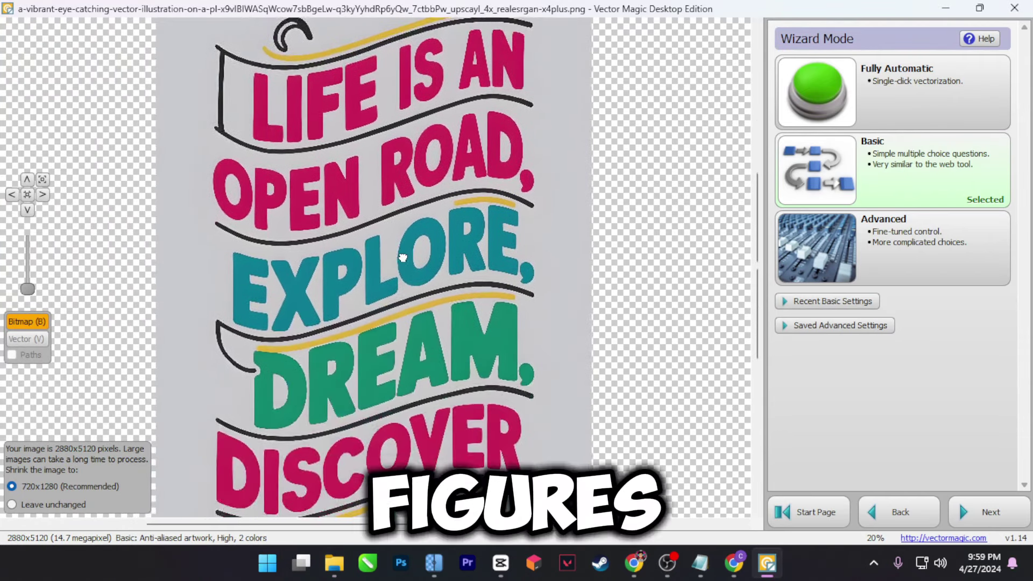
click(821, 74)
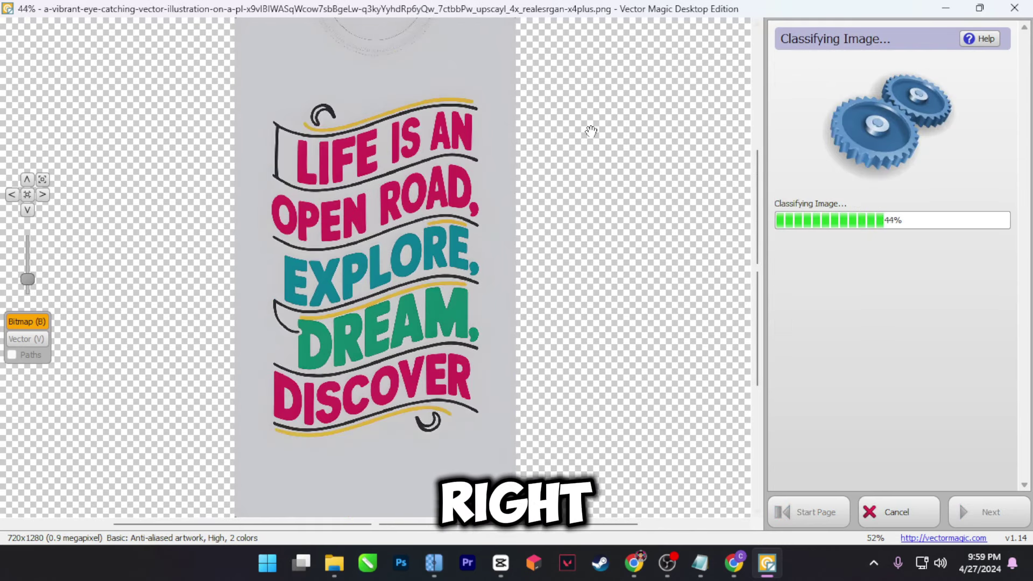
scroll(408, 196, up, 5)
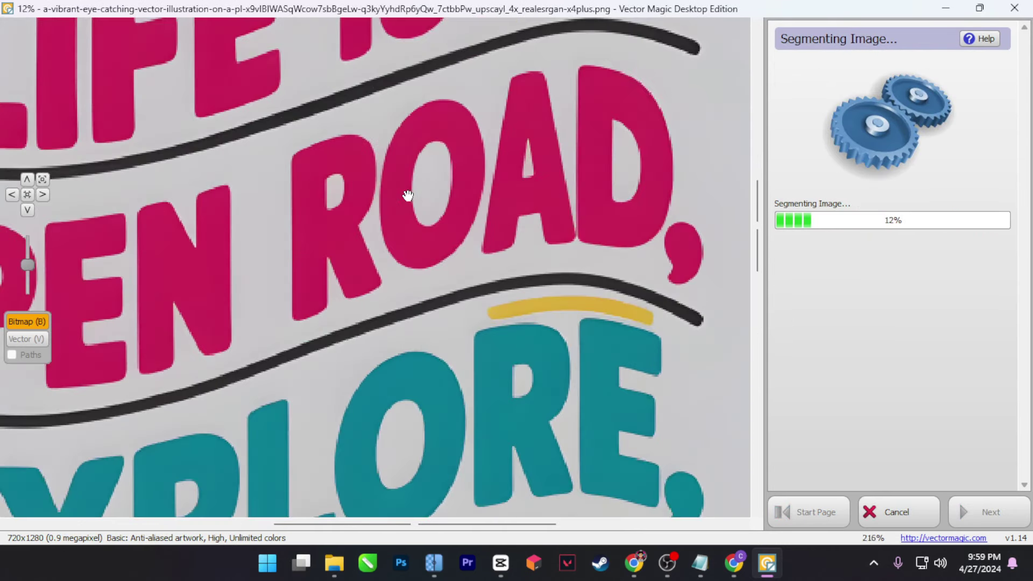
drag(372, 81, 342, 263)
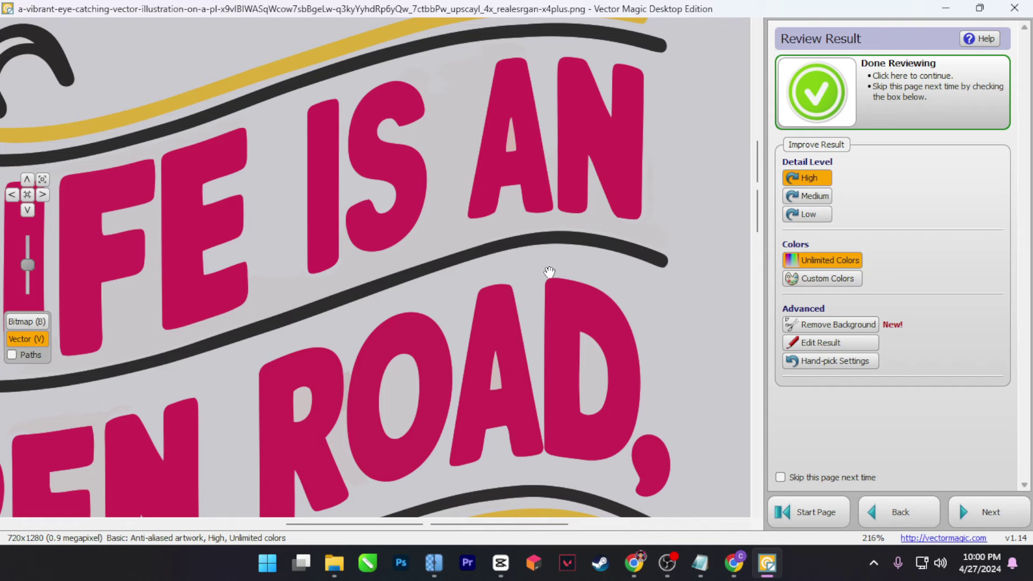
drag(550, 271, 517, 137)
drag(565, 242, 694, 233)
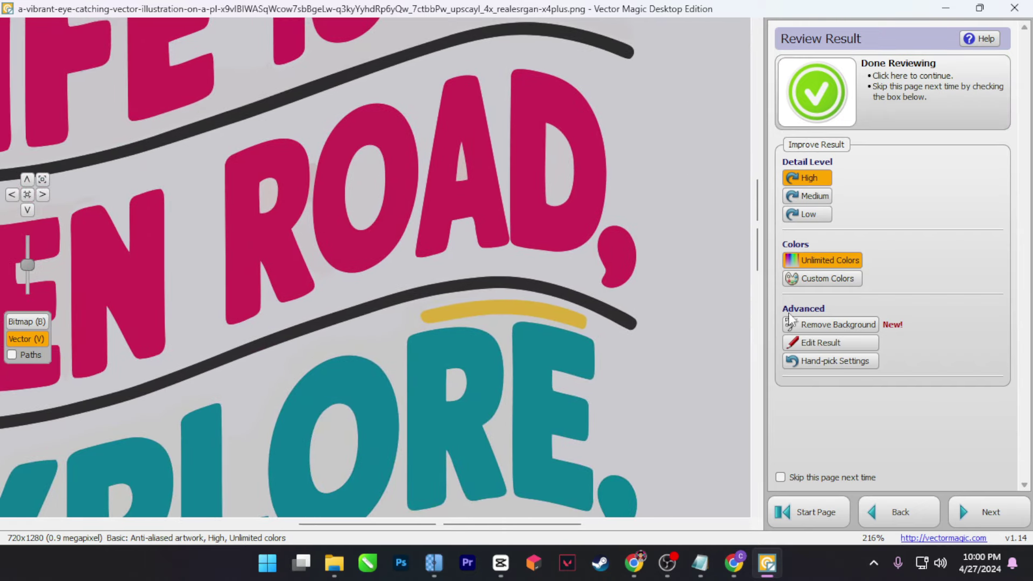
click(836, 324)
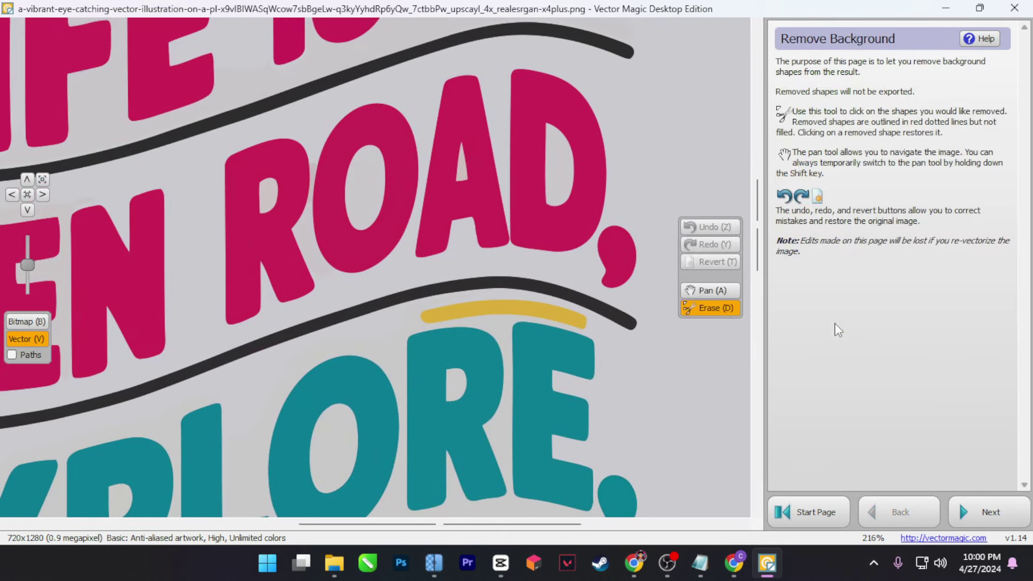
Step: Erase the grey shapes behind the lettering, teal letters and R, then advance to export
click(708, 346)
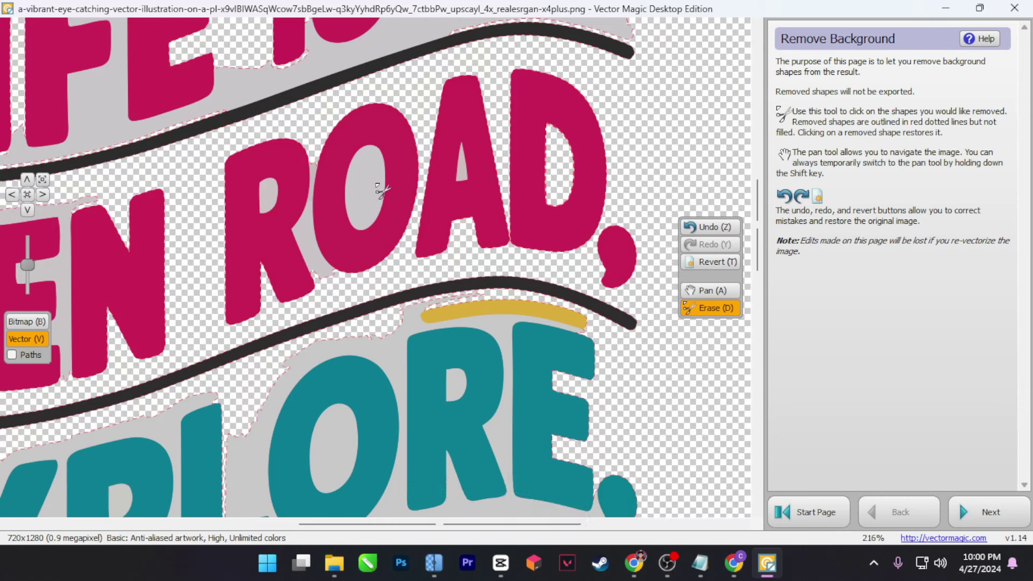
click(502, 333)
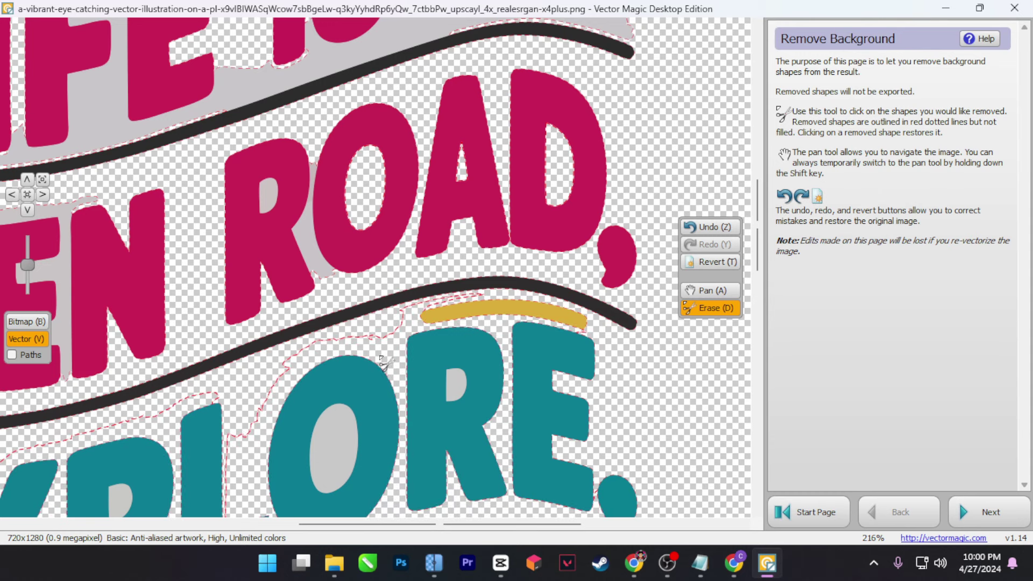
click(287, 213)
click(805, 97)
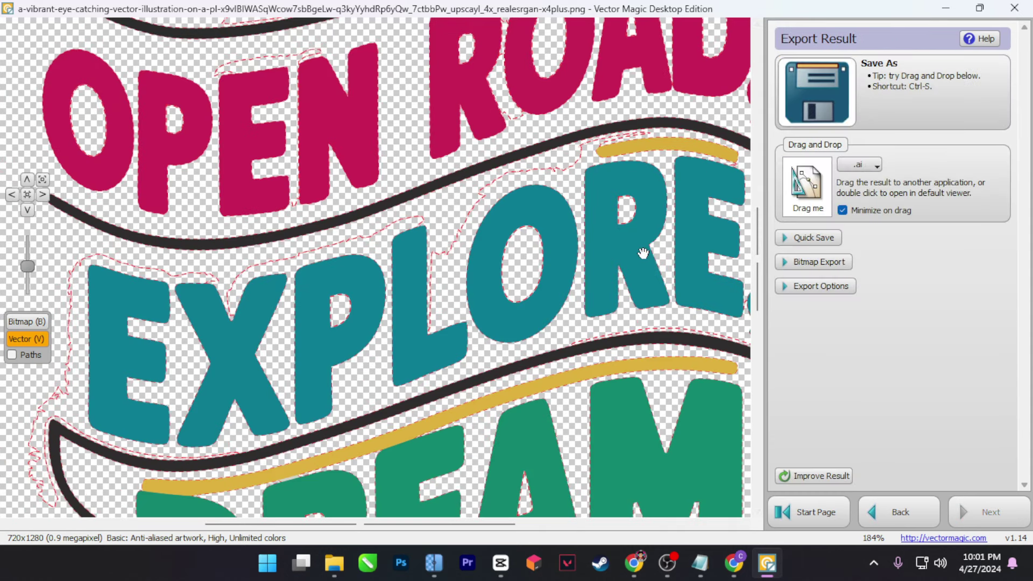
scroll(643, 254, up, 2)
scroll(643, 254, down, 4)
scroll(569, 262, down, 3)
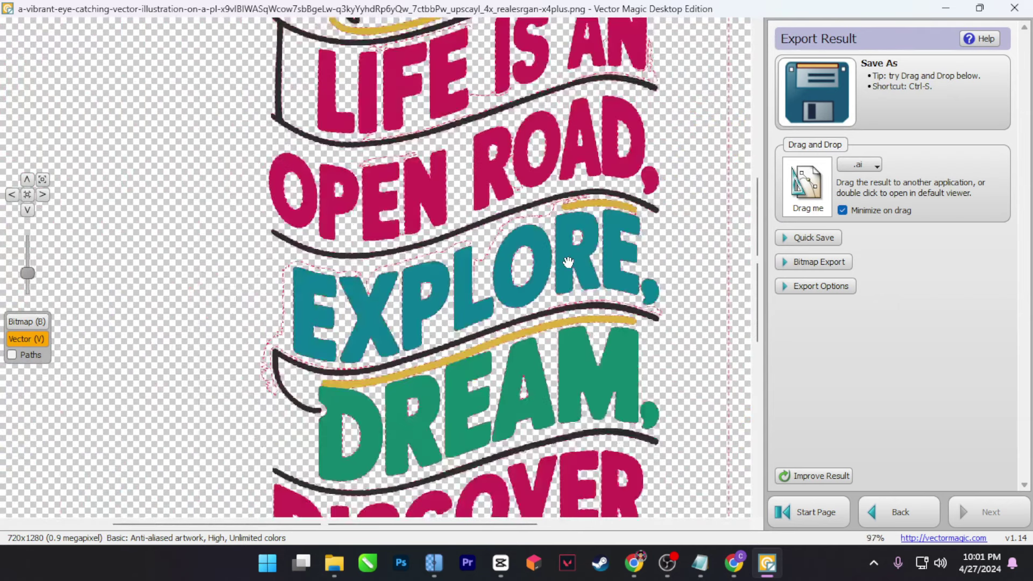
scroll(569, 262, down, 2)
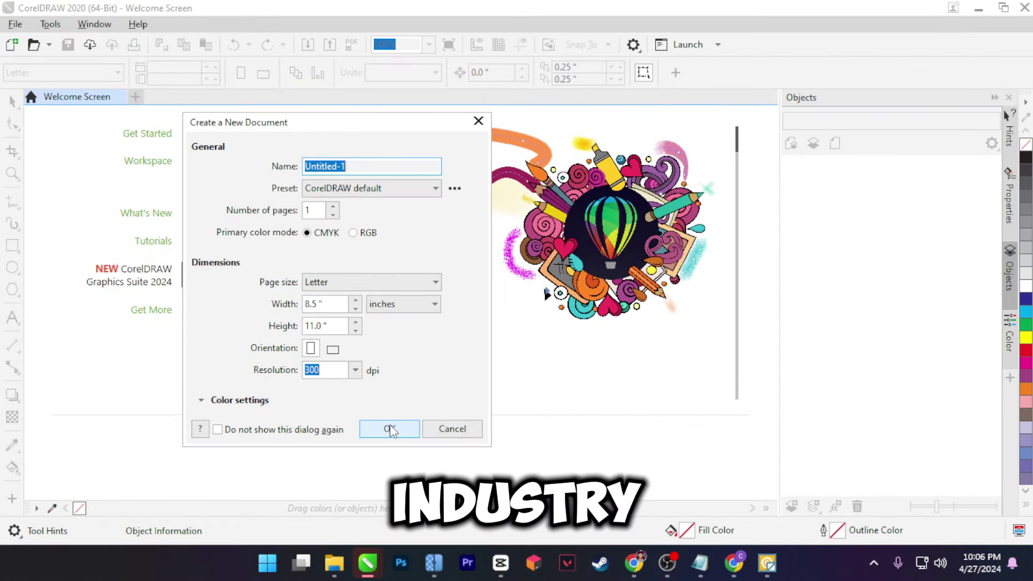
Step: Create the new document with an A3 page size and inch units
click(390, 428)
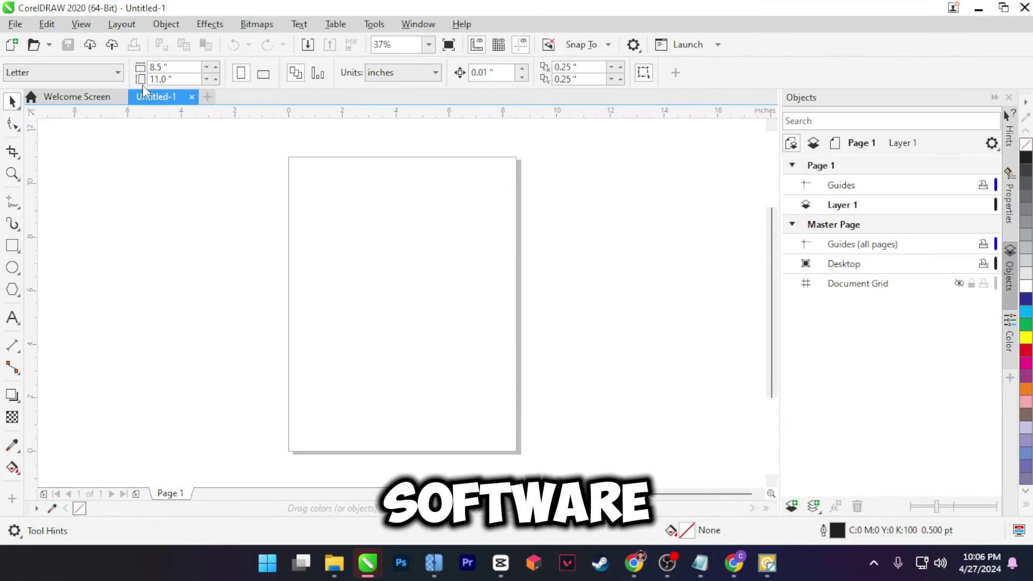
click(63, 73)
click(58, 135)
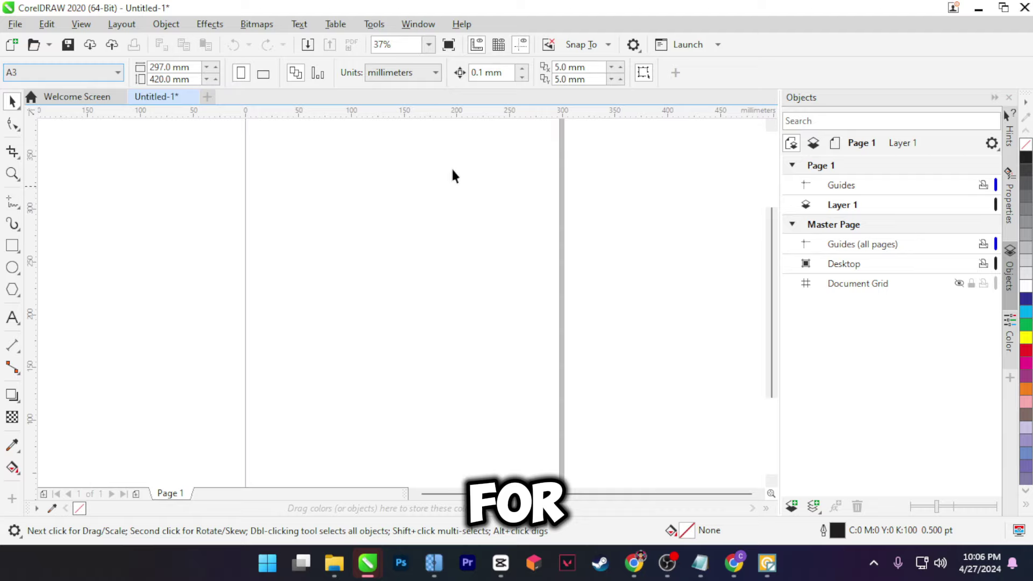
click(402, 73)
click(380, 94)
scroll(523, 196, down, 3)
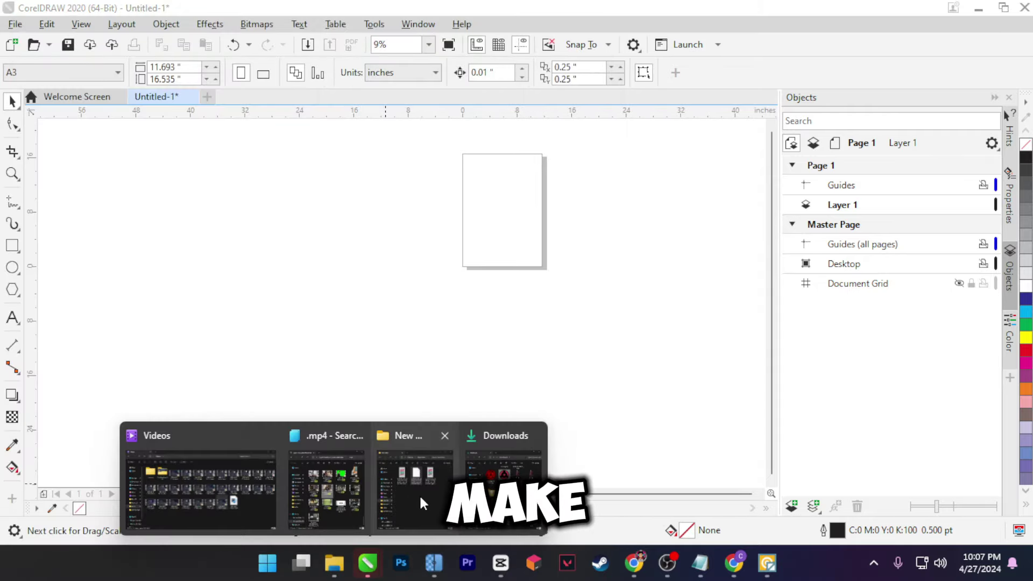
Step: Drag the traced design file from File Explorer onto the A3 page
click(419, 493)
click(299, 178)
mouse_move(390, 170)
mouse_down()
mouse_move(616, 261)
mouse_move(505, 211)
mouse_up()
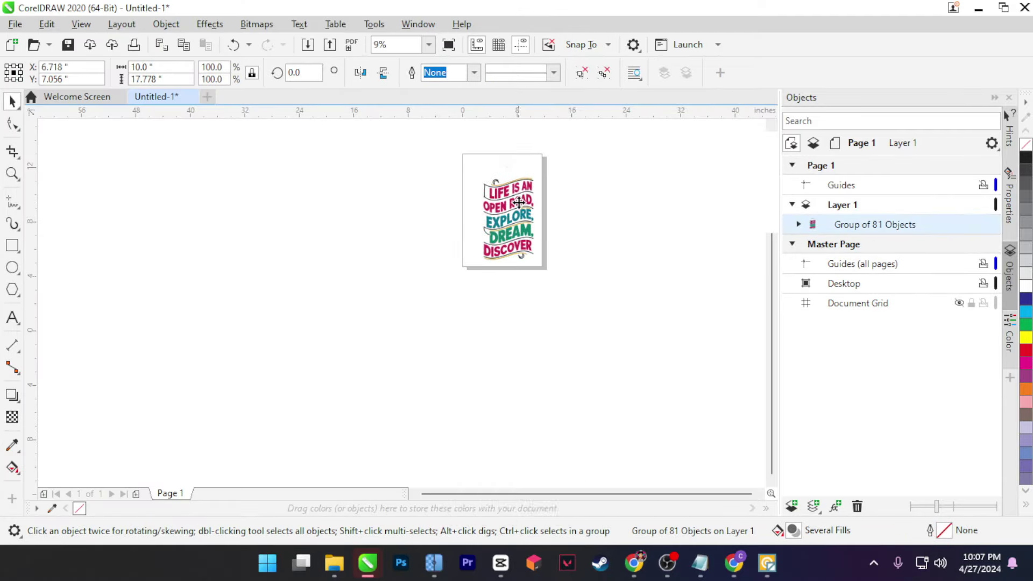
scroll(504, 212, up, 5)
scroll(427, 267, down, 4)
scroll(428, 267, up, 4)
scroll(513, 252, down, 2)
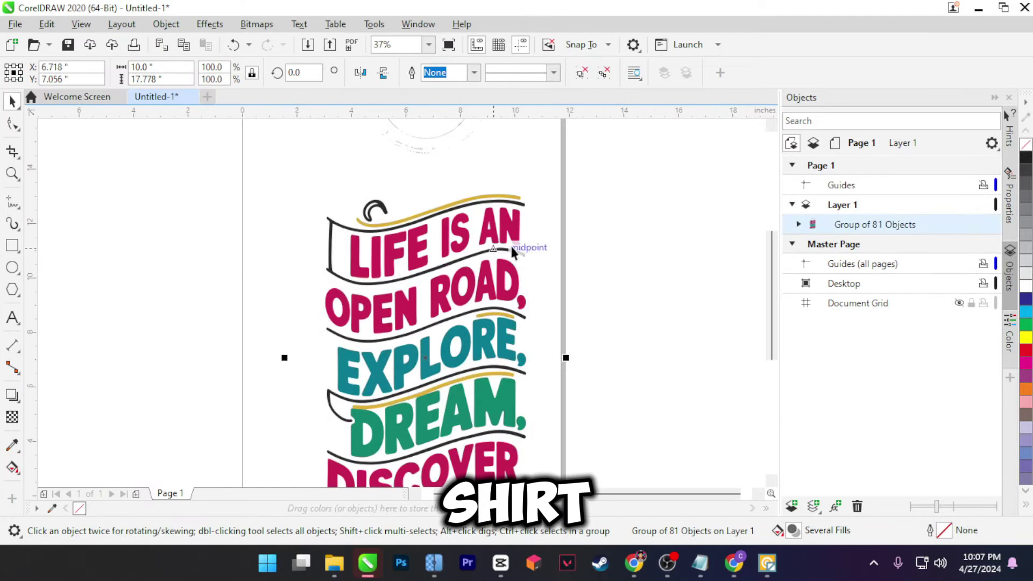
scroll(730, 242, up, 3)
Step: Ungroup the design with Ctrl+U and delete the dotted arc curves above the lettering
key(ctrl+u)
drag(416, 243, 625, 372)
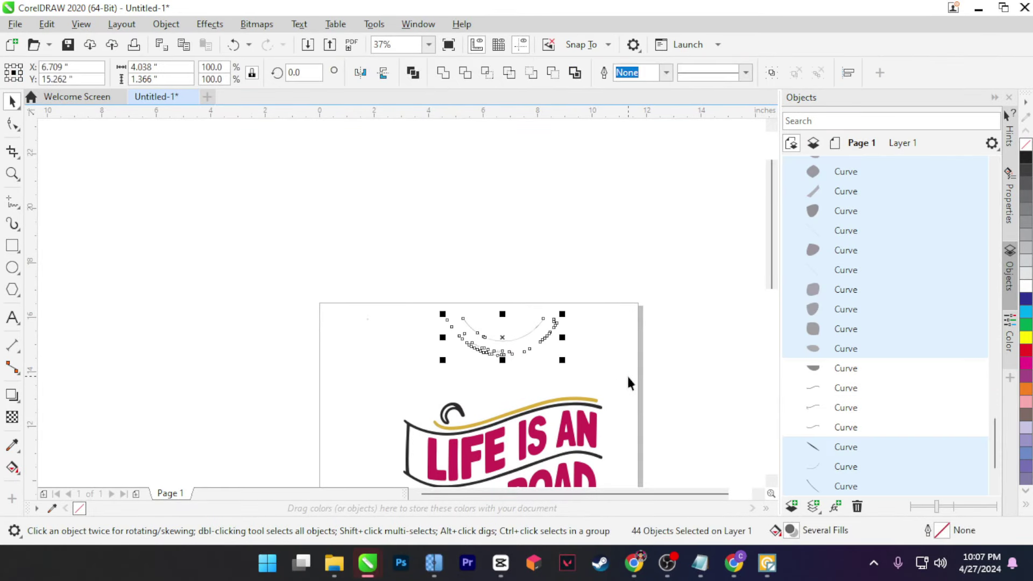
key(Delete)
scroll(568, 228, down, 3)
scroll(589, 399, up, 5)
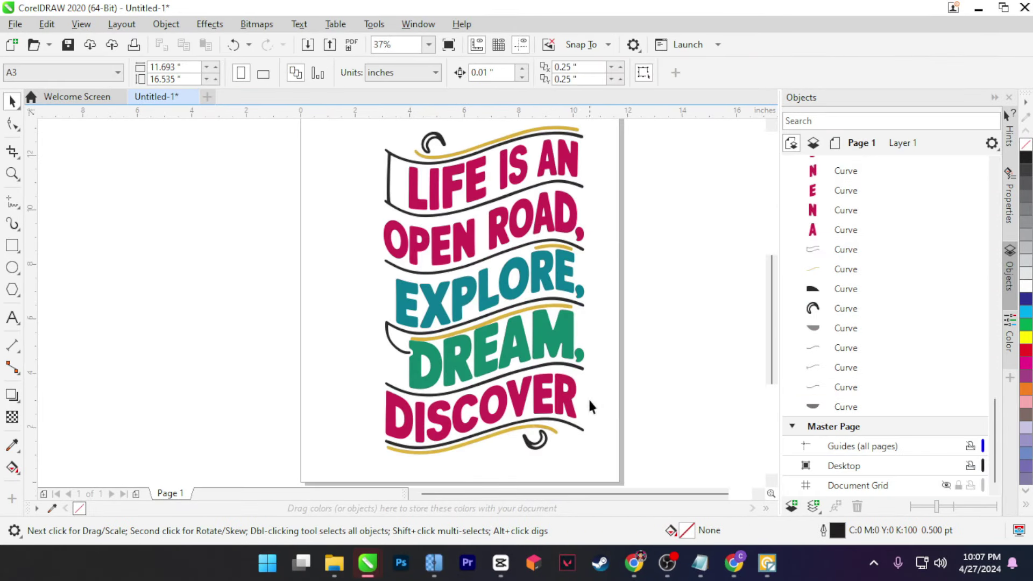
scroll(538, 326, down, 2)
scroll(512, 382, up, 4)
scroll(620, 376, down, 4)
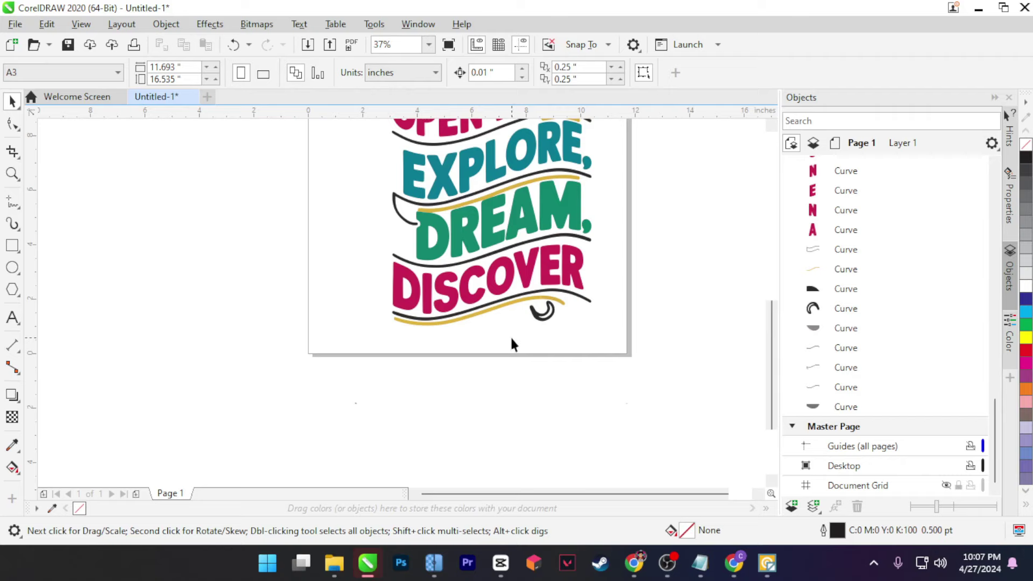
Step: Check the lettering in Wireframe view, restore colour view, and marquee-select the whole design
click(80, 23)
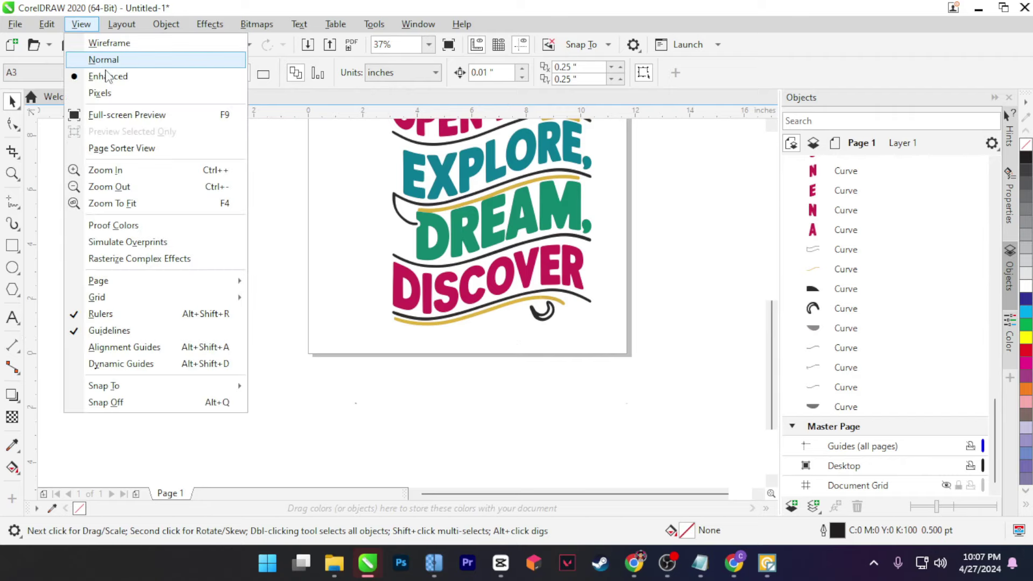
click(109, 43)
scroll(498, 210, up, 4)
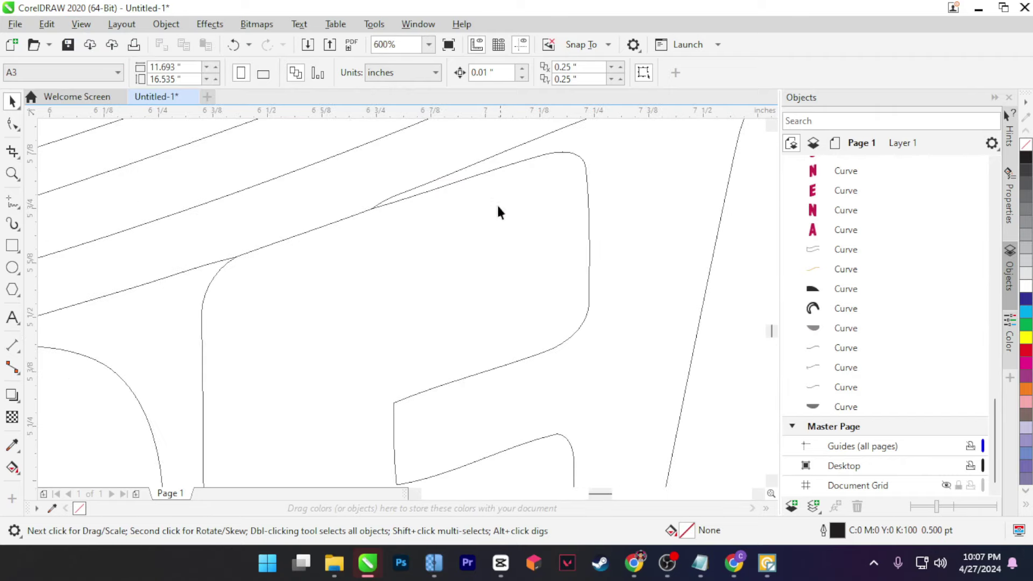
scroll(433, 308, down, 4)
scroll(433, 307, down, 2)
scroll(424, 167, up, 2)
scroll(446, 260, down, 2)
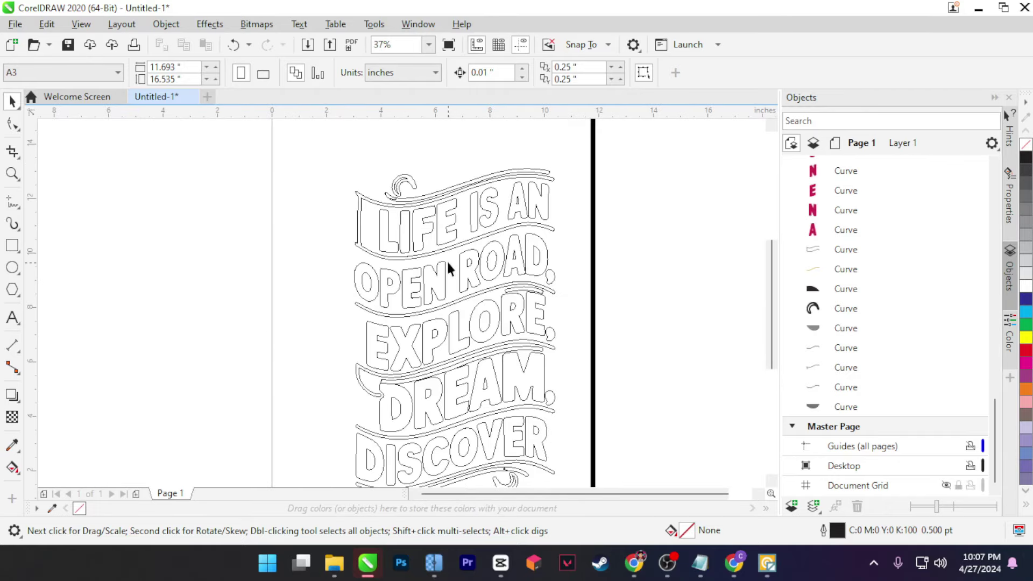
key(ctrl+z)
key(ctrl+a)
click(630, 441)
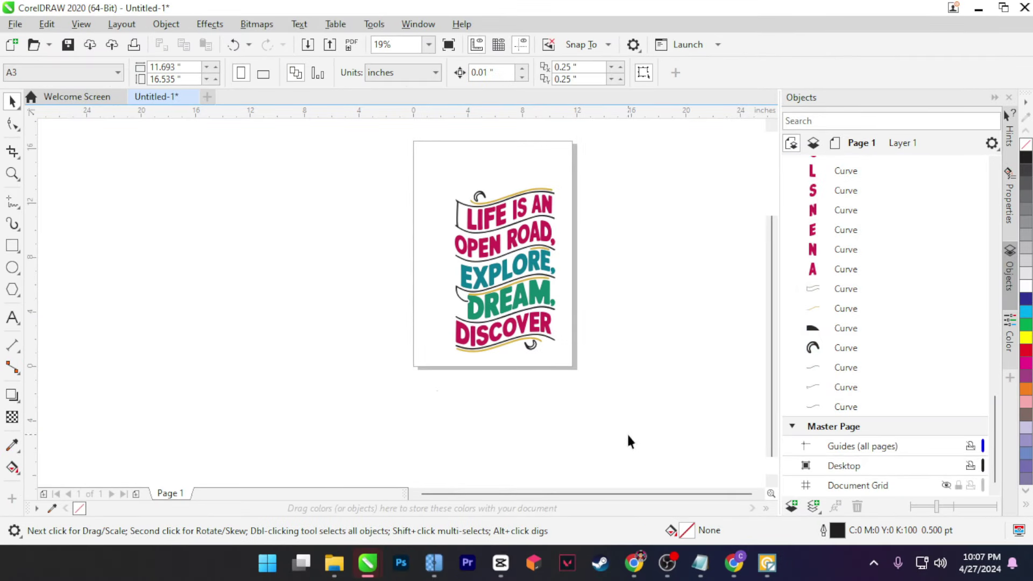
click(392, 355)
drag(580, 377, 434, 212)
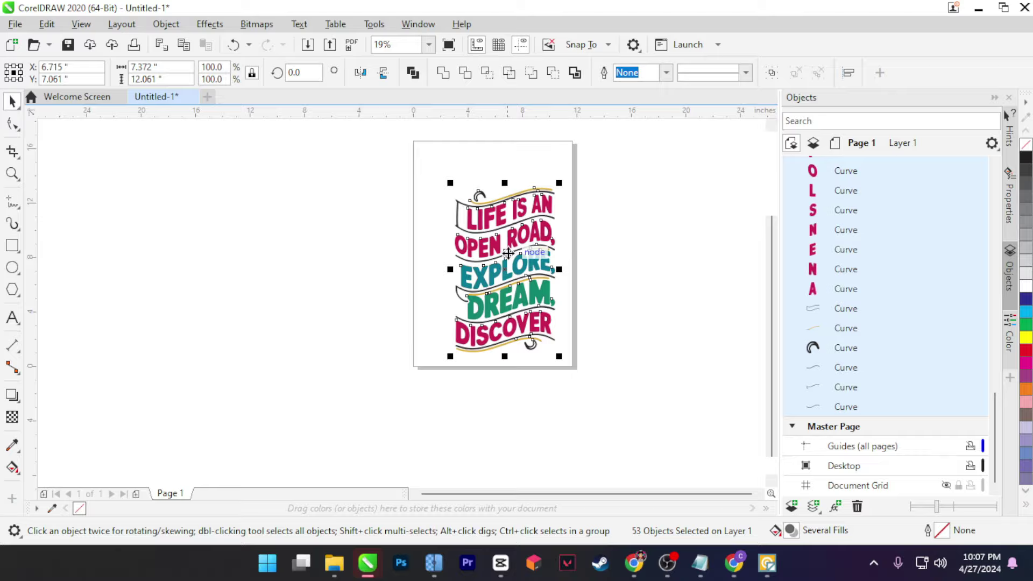